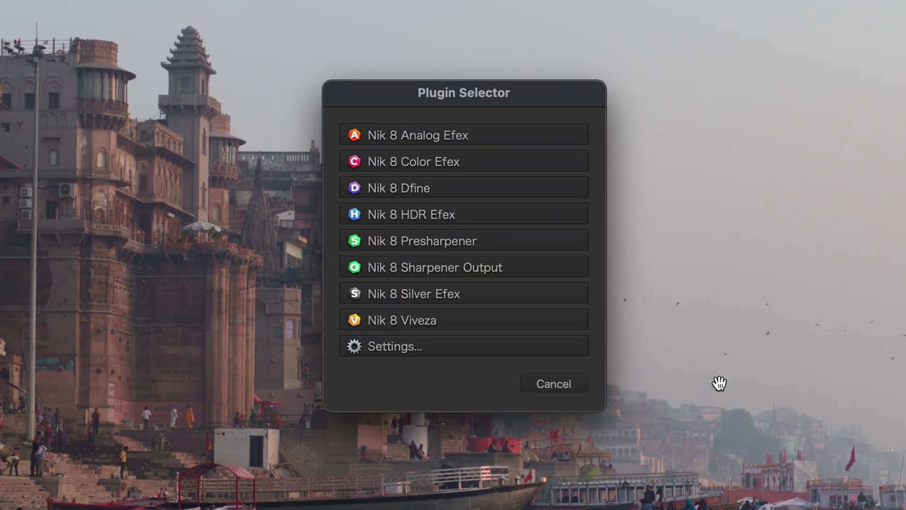
Open the photo in Silver Efex and preview presets 001 Underexposed, 003 High Contrast, 005 High Structure, 007 High Key 1
left_click(481, 299)
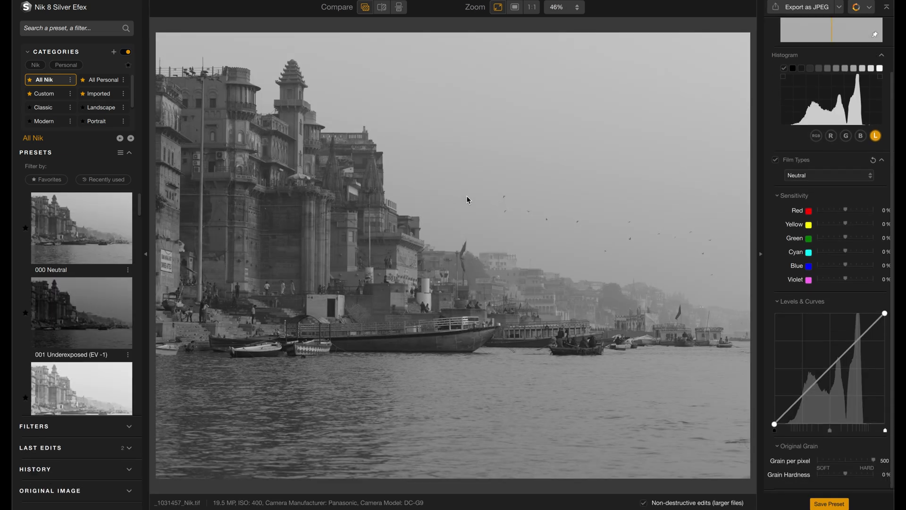
scroll(90, 247, "down", 2)
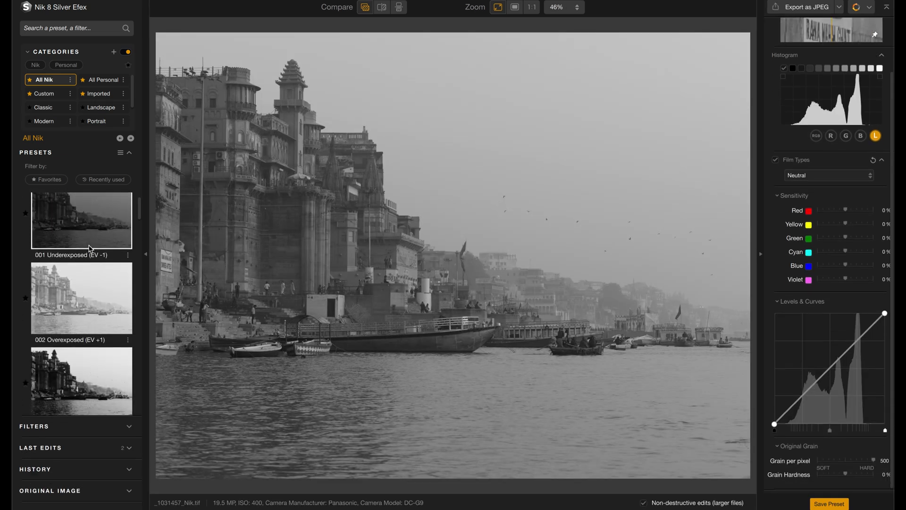
left_click(91, 229)
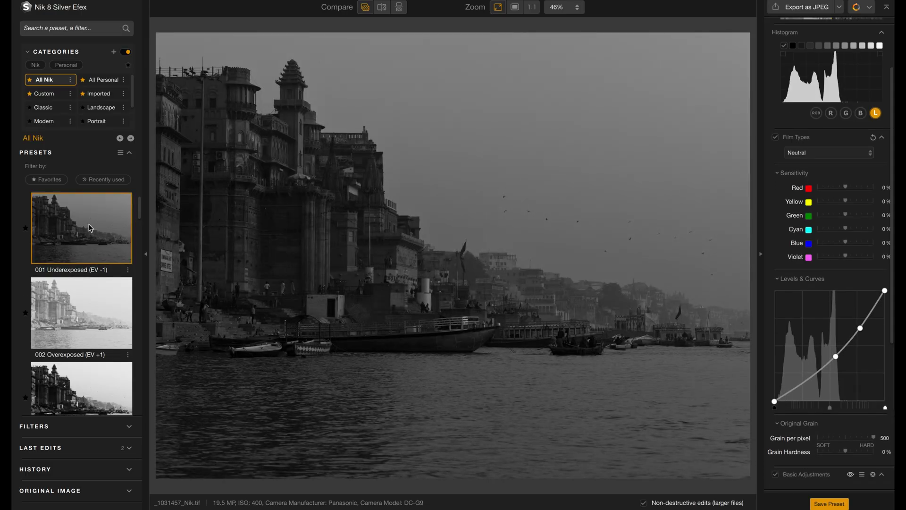
scroll(85, 278, "down", 3)
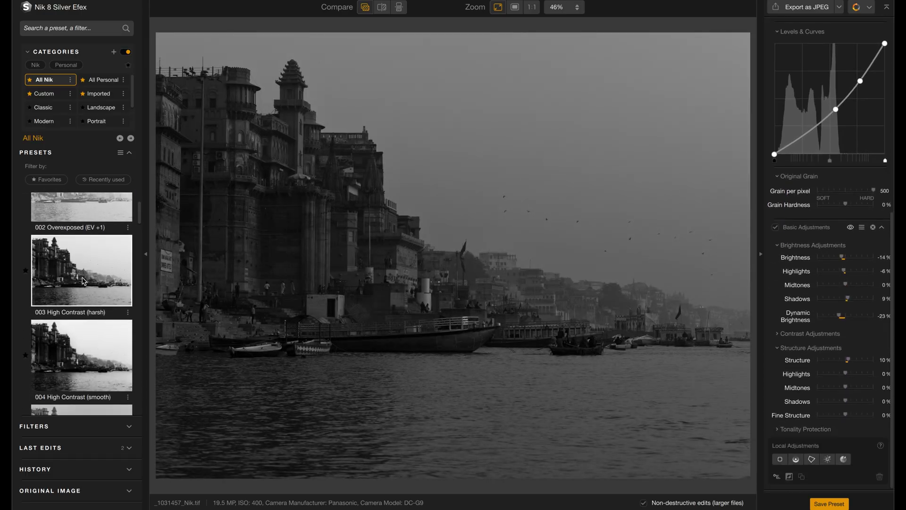
left_click(84, 282)
scroll(84, 281, "down", 4)
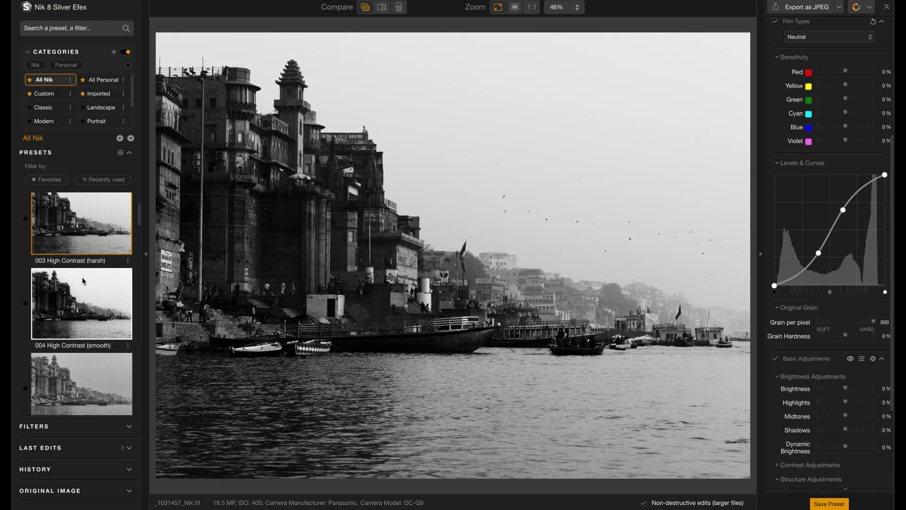
left_click(84, 281)
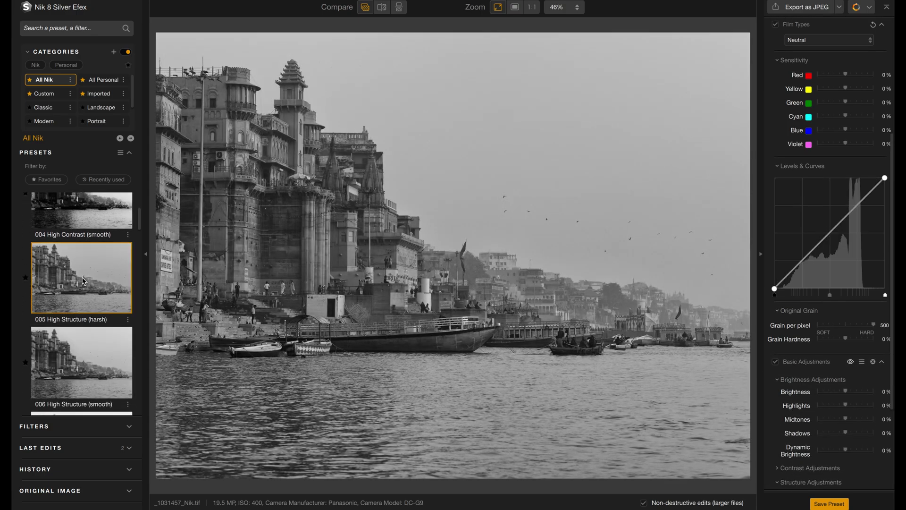
scroll(80, 293, "down", 2)
left_click(76, 305)
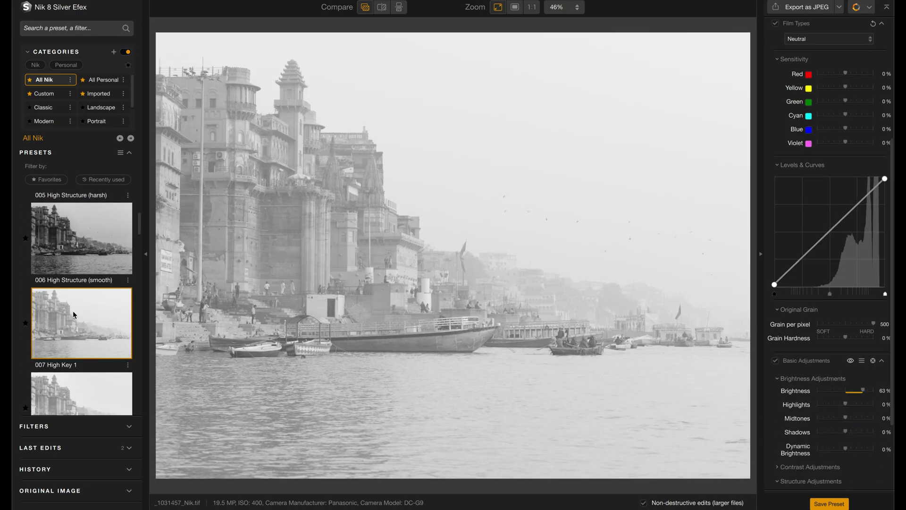
Preview presets 010 Low Key 2, 011 Push Process and 013 Grad ND, ending on 015 Full Dynamic (harsh)
scroll(73, 311, "down", 4)
left_click(76, 315)
scroll(75, 315, "down", 2)
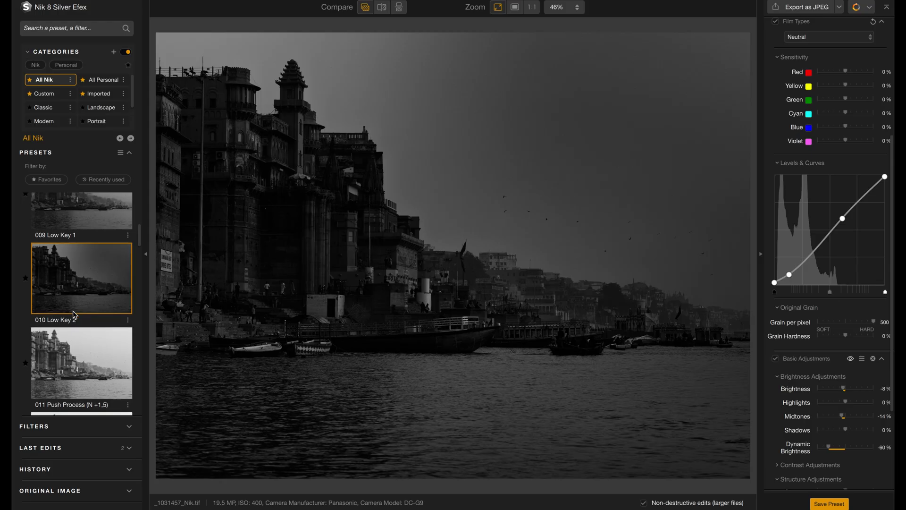
left_click(70, 354)
scroll(70, 354, "down", 2)
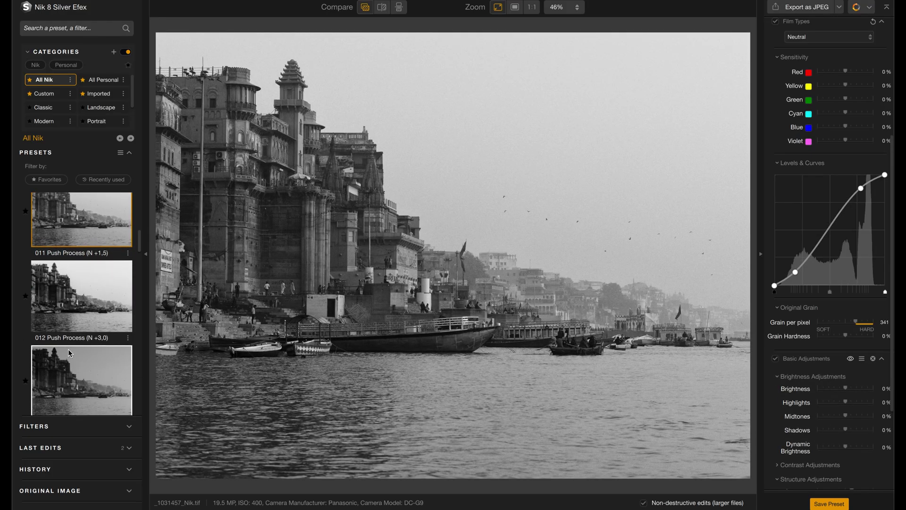
left_click(70, 353)
scroll(71, 354, "down", 2)
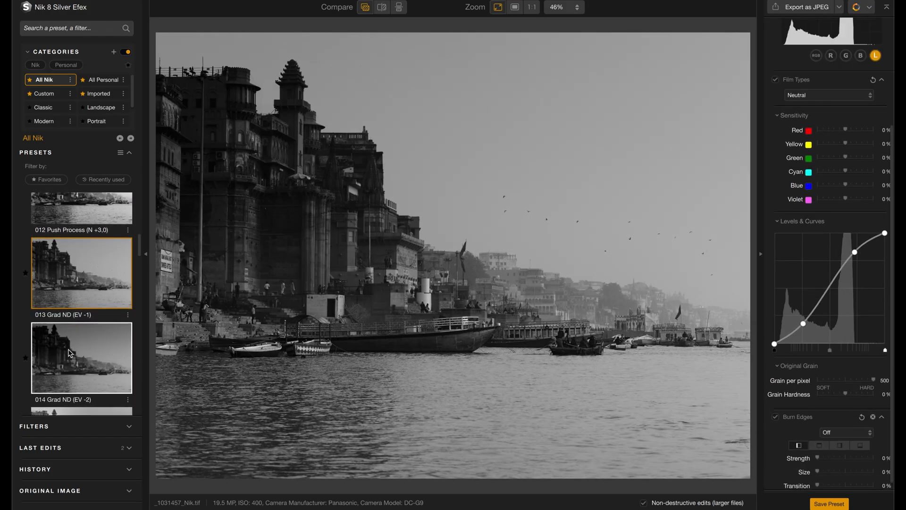
left_click(69, 350)
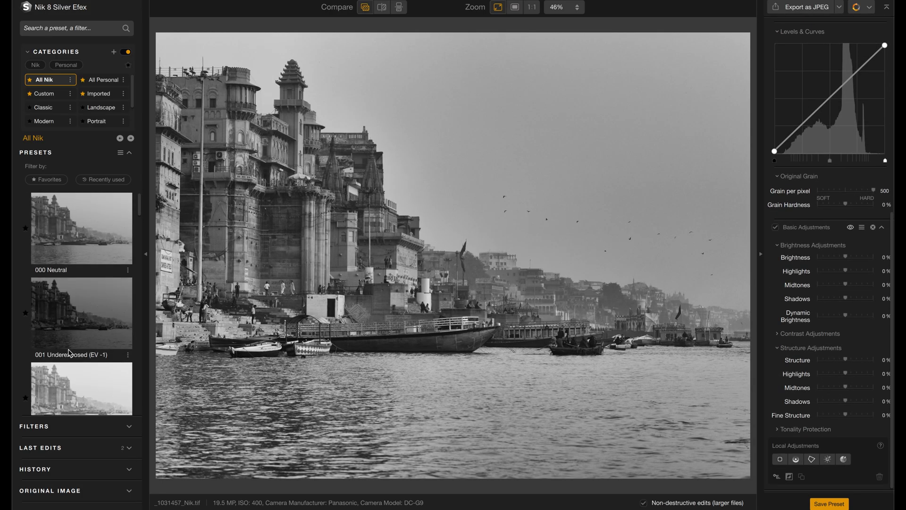
Reset to the 000 Neutral preset, show the Filters list, and add then remove ClearView and Vignette
left_click(84, 236)
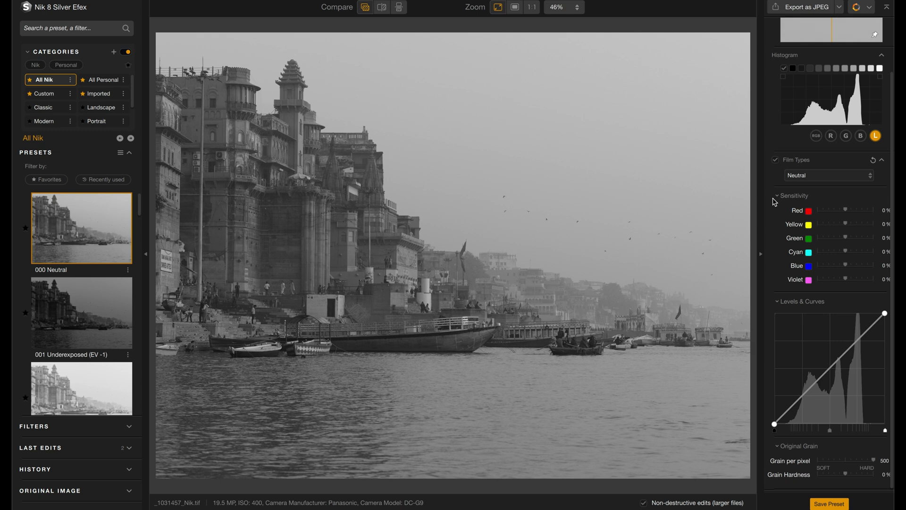
left_click(884, 162)
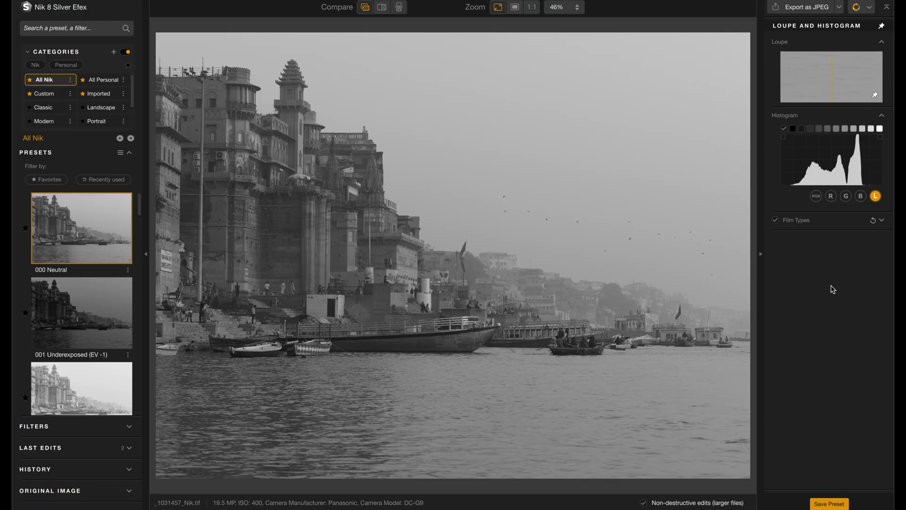
left_click(130, 427)
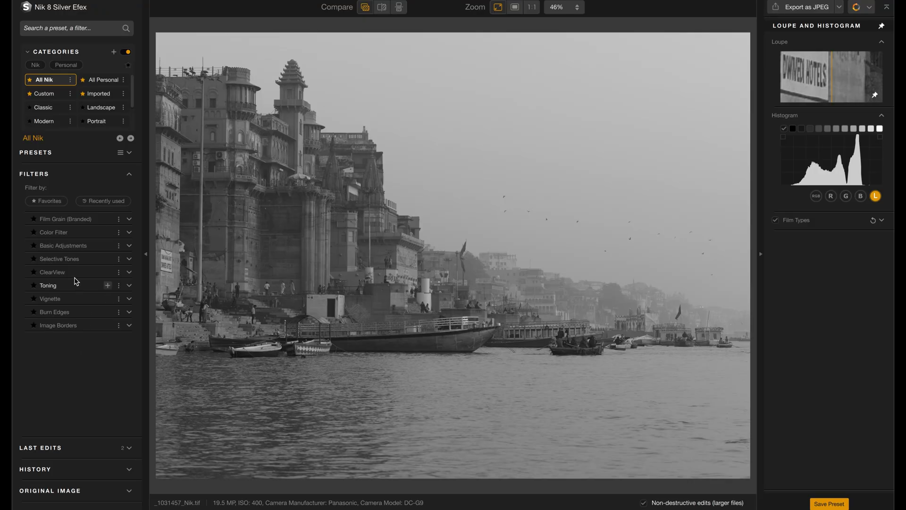
left_click(72, 272)
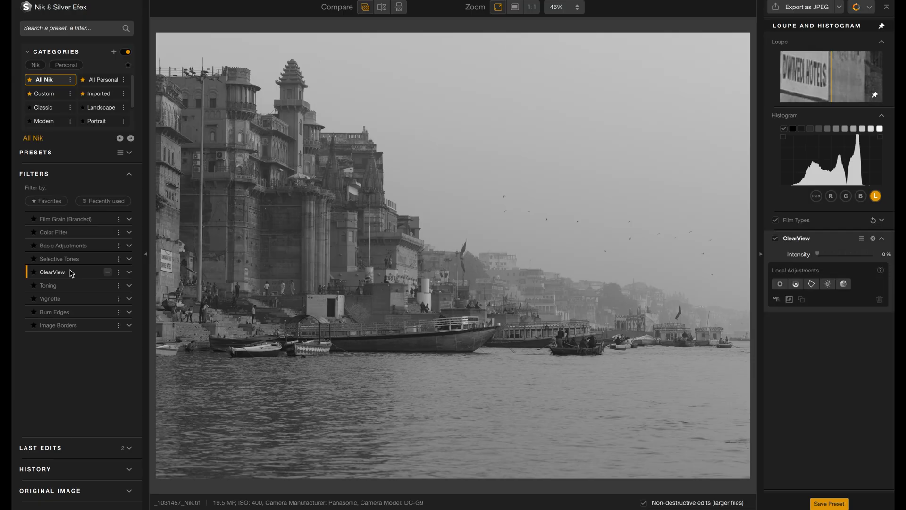
left_click(74, 301)
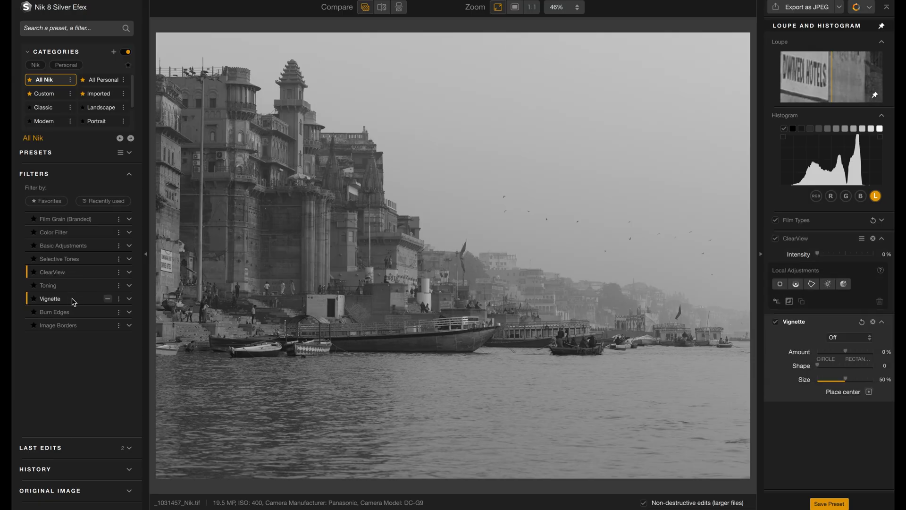
left_click(872, 239)
left_click(873, 239)
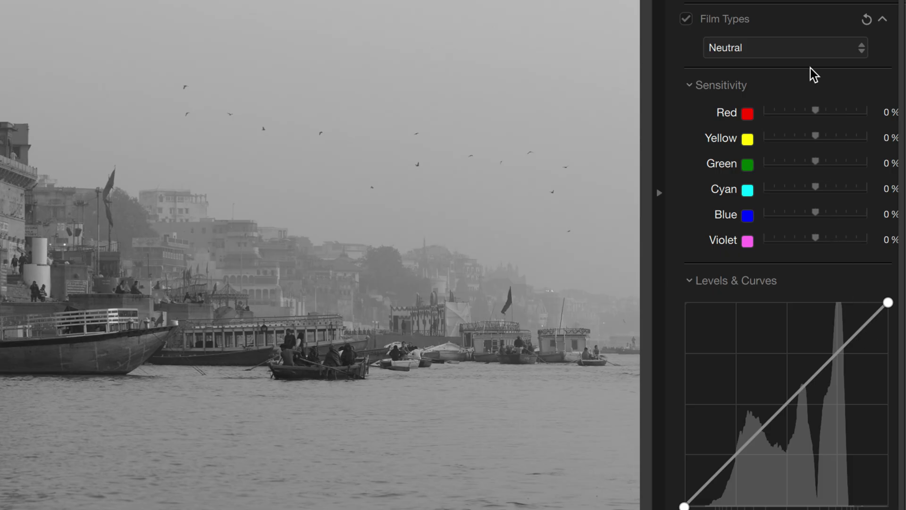
Choose Ilford XP2 Super 400 from the Film Types list
left_click(802, 56)
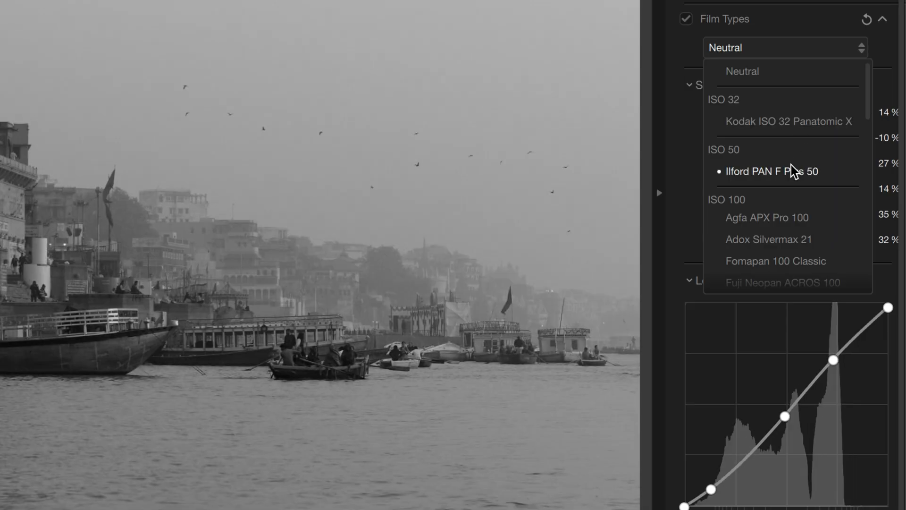
scroll(785, 227, "down", 3)
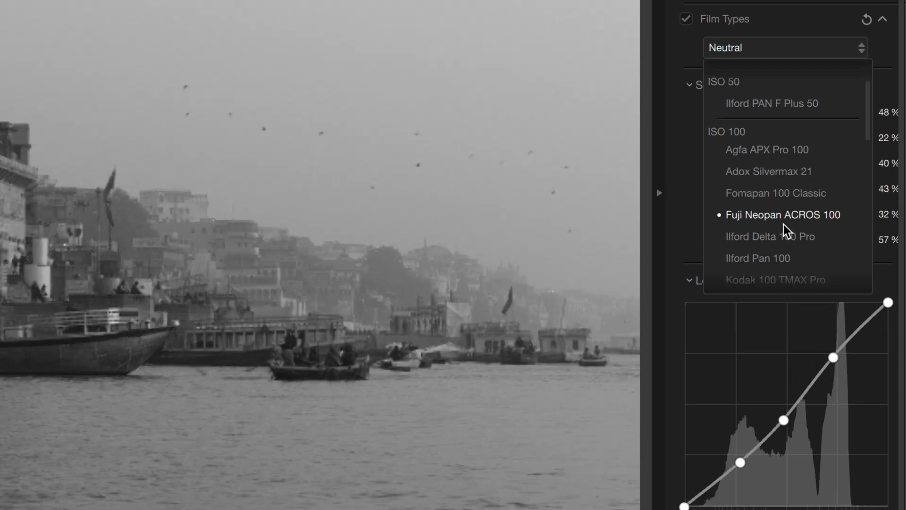
scroll(784, 232, "down", 5)
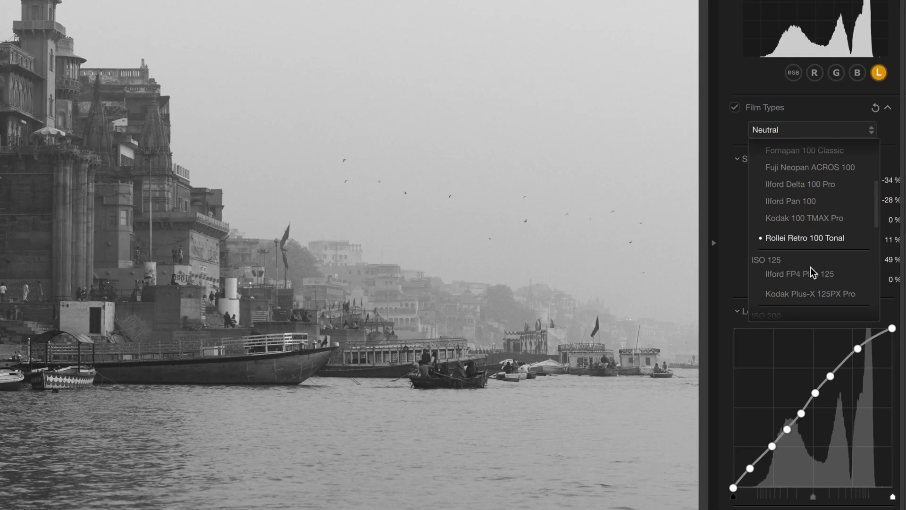
scroll(812, 270, "down", 4)
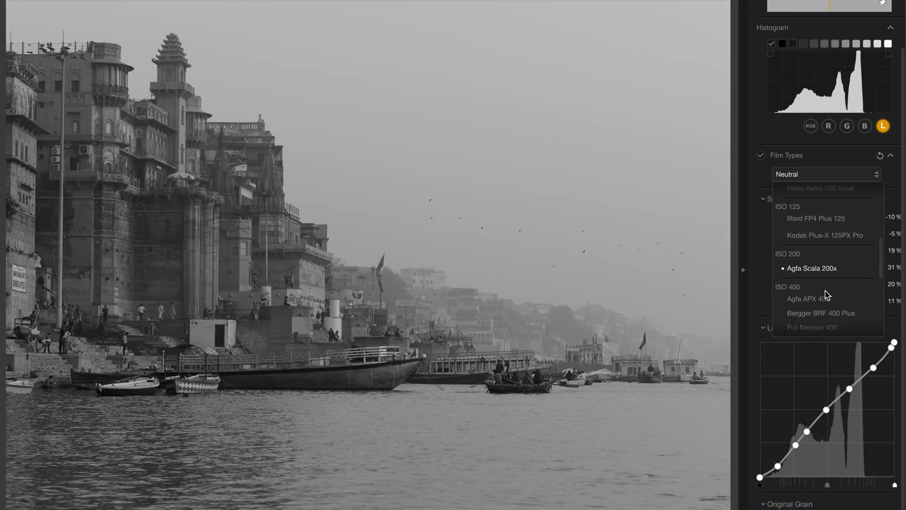
scroll(827, 295, "down", 5)
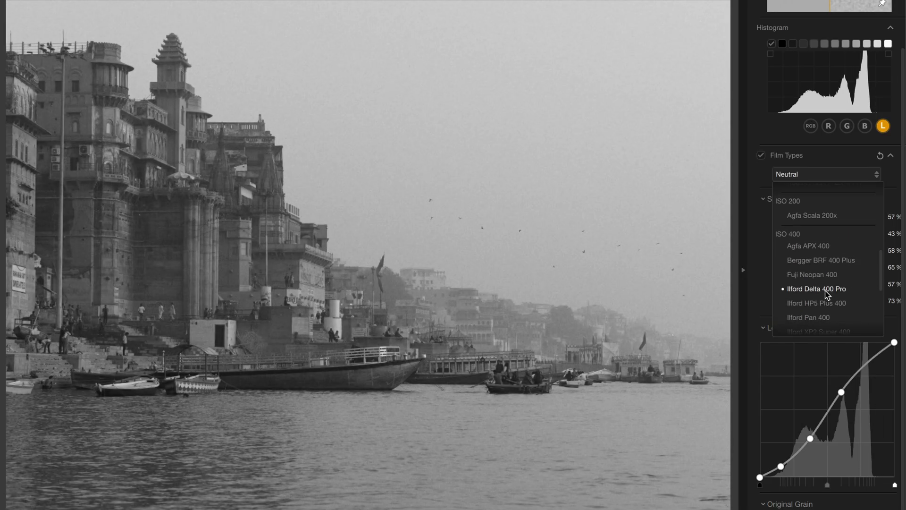
scroll(827, 295, "down", 2)
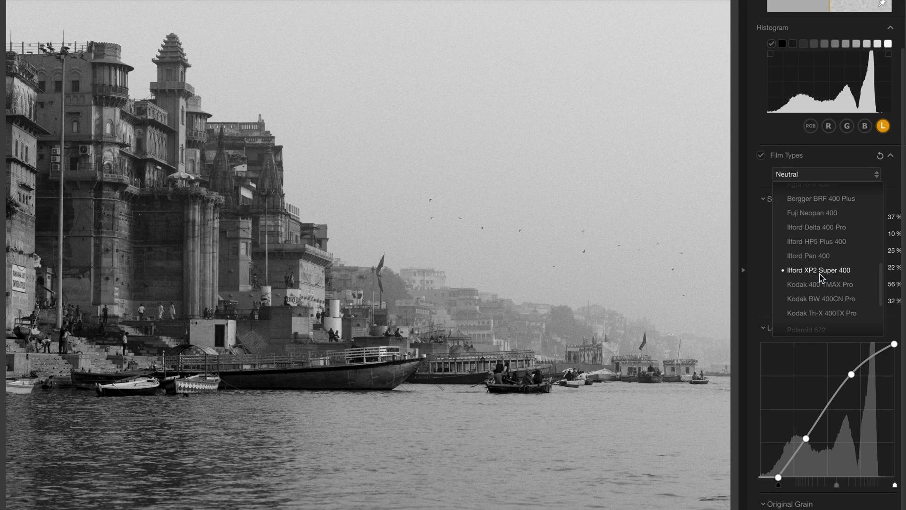
left_click(821, 278)
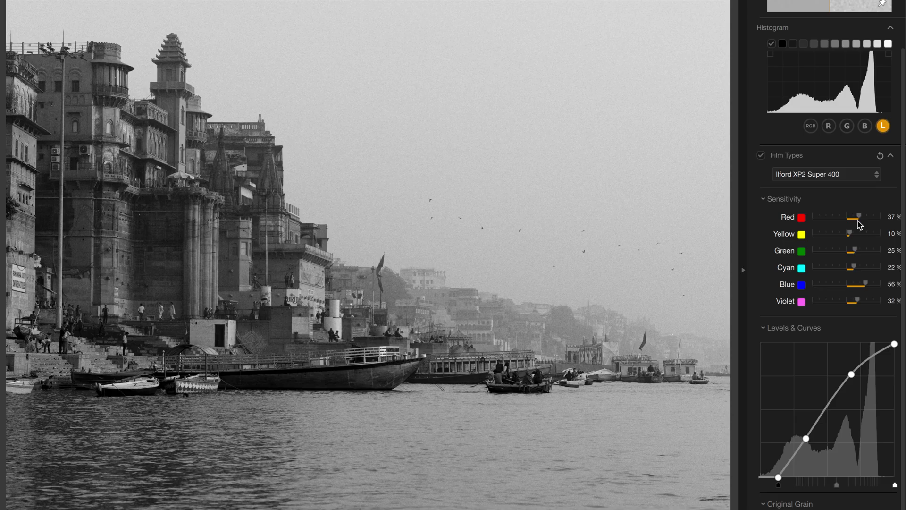
Set the red film sensitivity slider to 31%
mouse_move(858, 221)
left_mouse_down()
mouse_move(844, 220)
mouse_move(886, 223)
mouse_move(830, 222)
mouse_move(864, 221)
mouse_move(847, 222)
mouse_move(858, 227)
left_mouse_up()
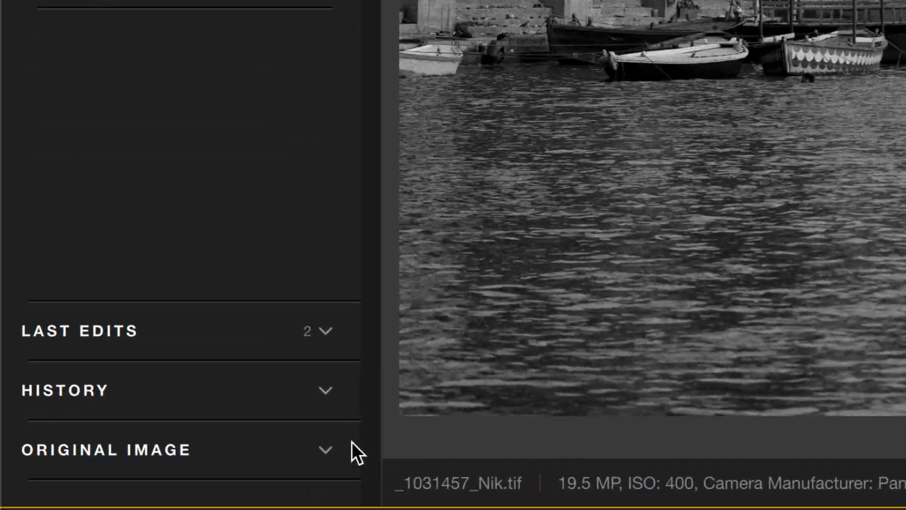
Show the colour original as a reference thumbnail and set blue sensitivity to 20%
left_click(353, 443)
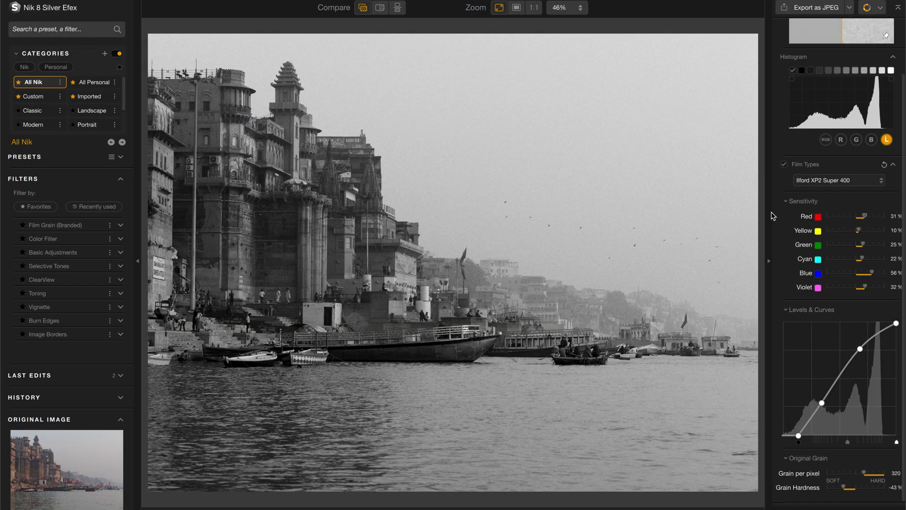
mouse_move(871, 275)
left_mouse_down()
mouse_move(835, 276)
mouse_move(862, 275)
left_mouse_up()
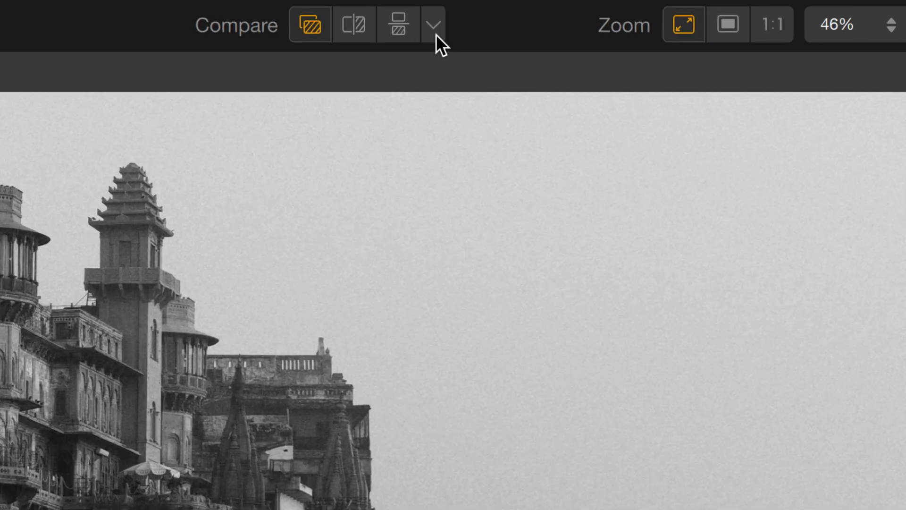
Compare against the Original Image, toggling quick compare on and off to end on black-and-white
left_click(406, 7)
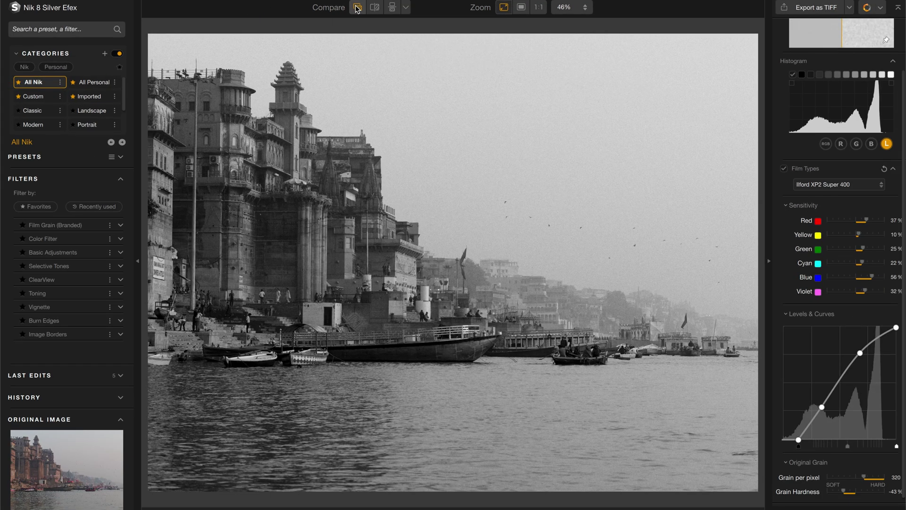
left_click(357, 9)
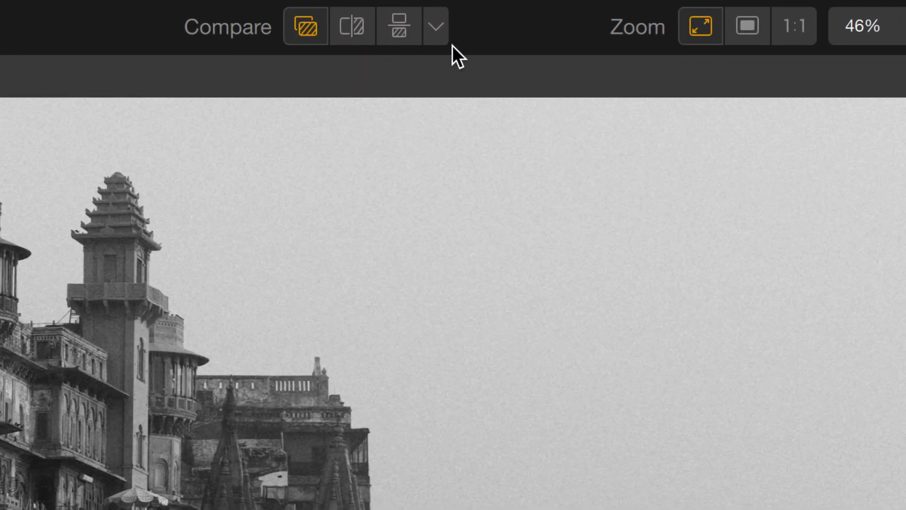
left_click(405, 7)
left_click(451, 101)
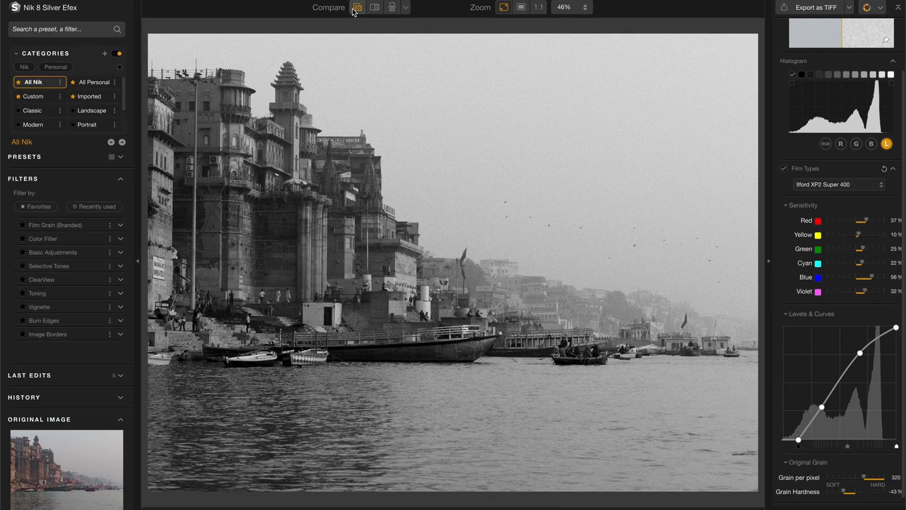
left_click(354, 11)
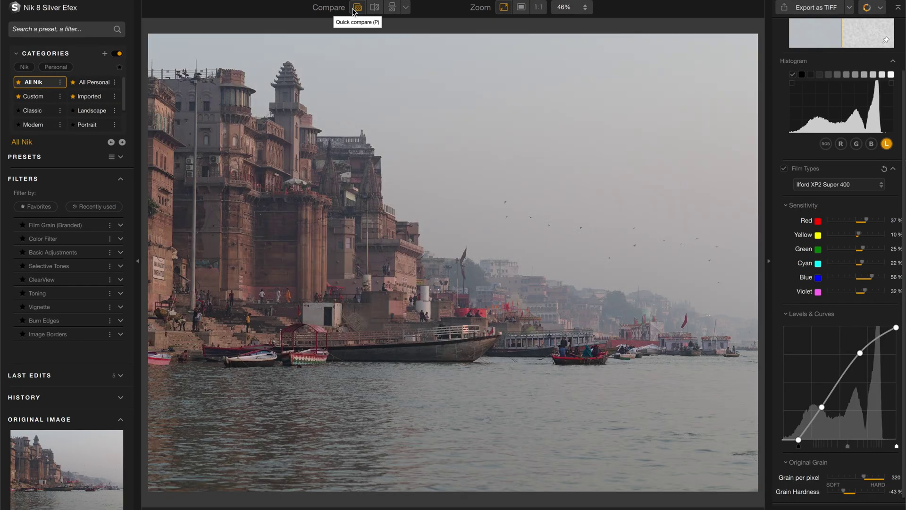
left_click(353, 10)
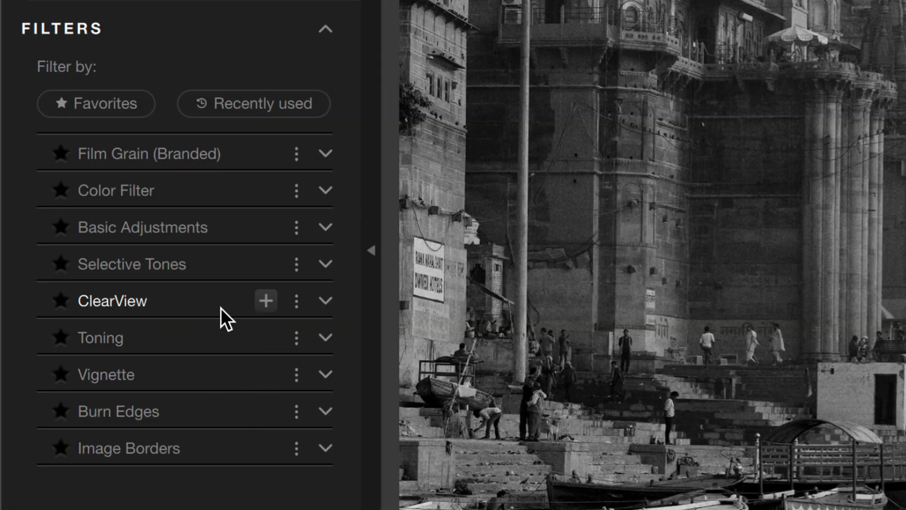
Add ClearView with the + beside it in the Filters list, starting at 0% intensity
left_click(259, 299)
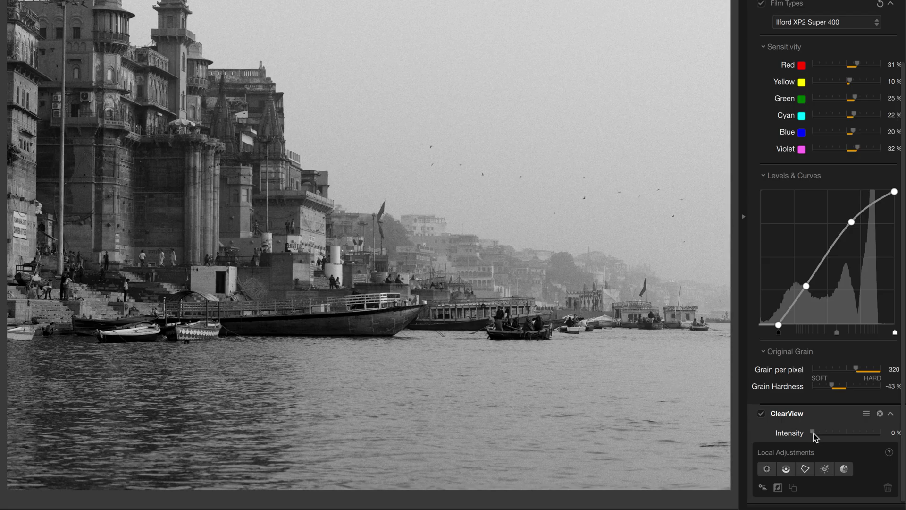
Drag the ClearView Intensity slider up to 45%
left_click_drag(815, 437, 844, 435)
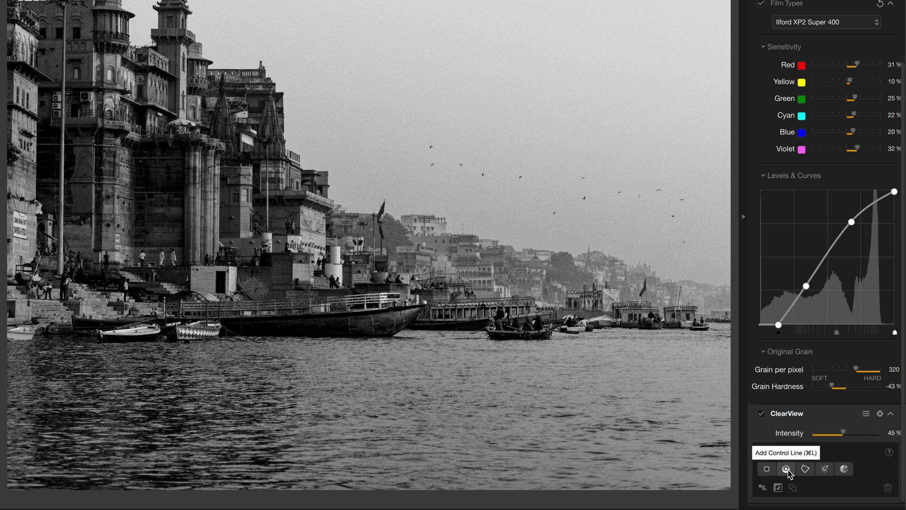
Draw a ClearView control line over the left-side buildings, check its mask, then adjust intensity
left_click(786, 469)
left_click_drag(85, 153, 316, 236)
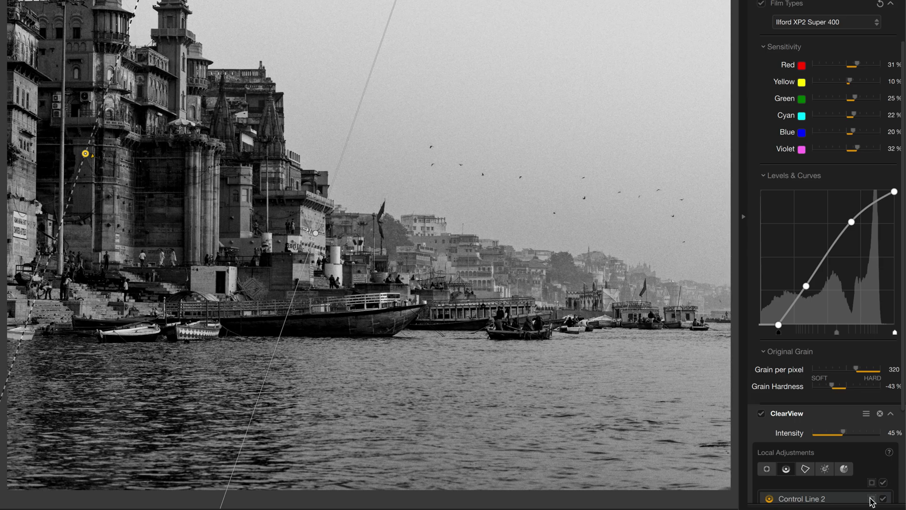
left_click(871, 499)
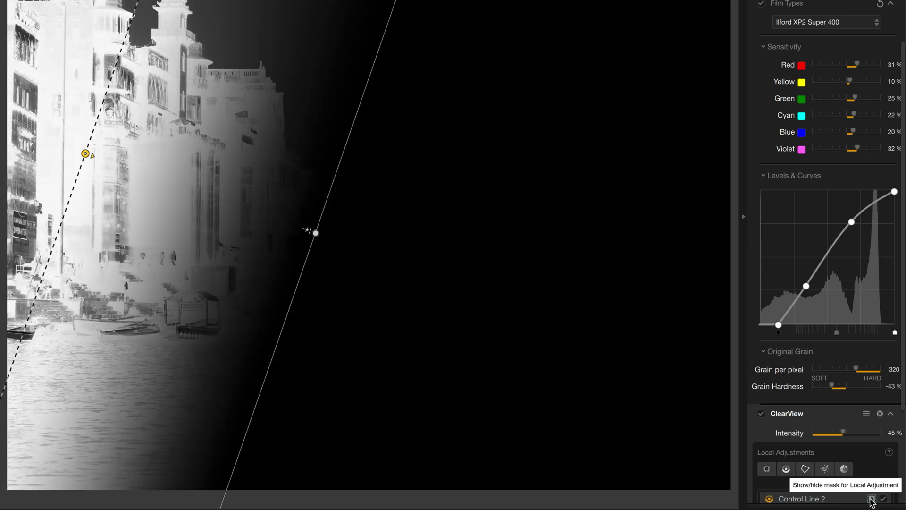
left_click(872, 499)
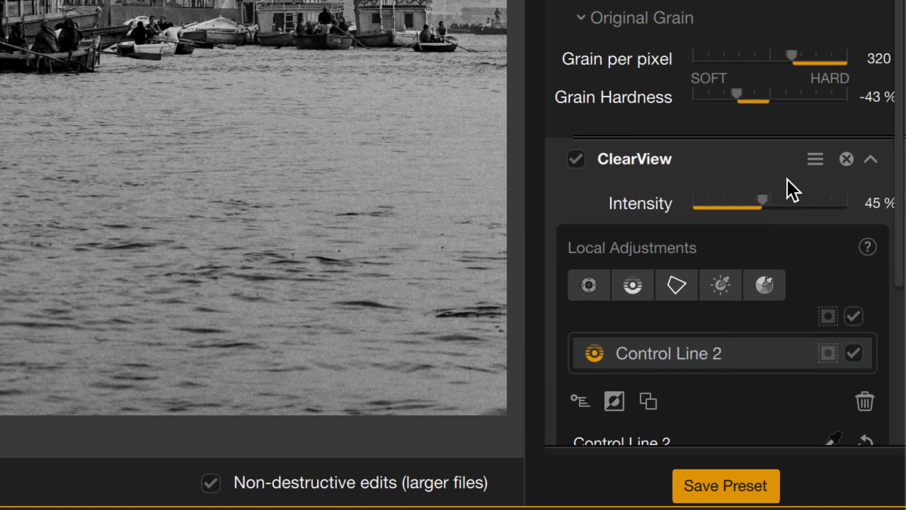
left_click_drag(760, 203, 831, 219)
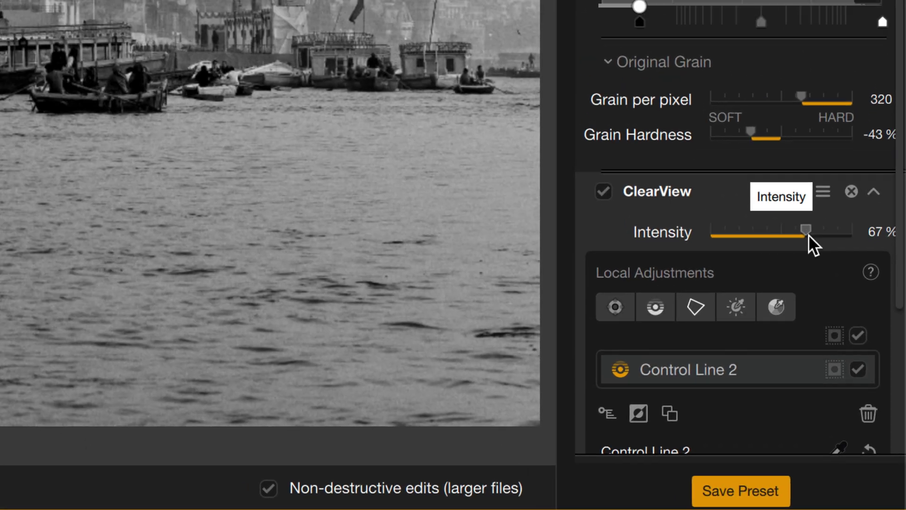
left_click_drag(872, 406, 801, 403)
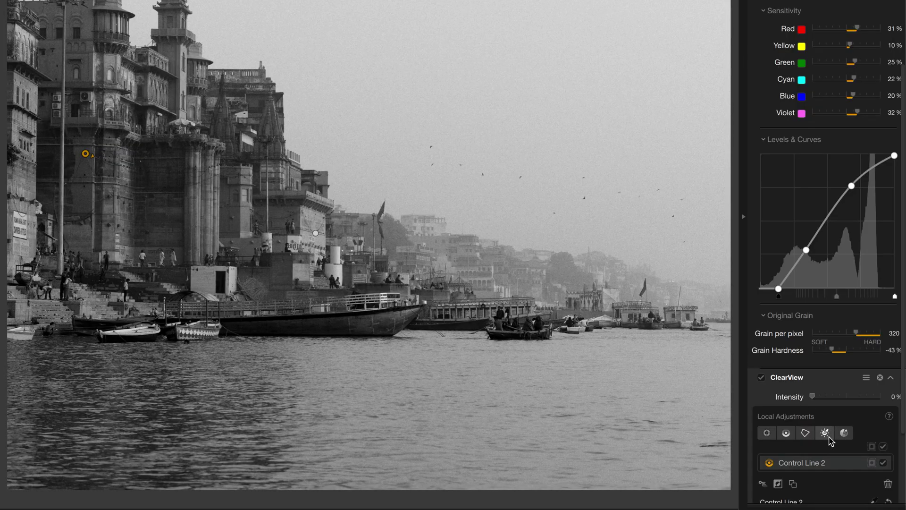
Set the control line's local intensity to 33% and shift its mask edge along the buildings
scroll(829, 438, "down", 3)
scroll(831, 441, "down", 2)
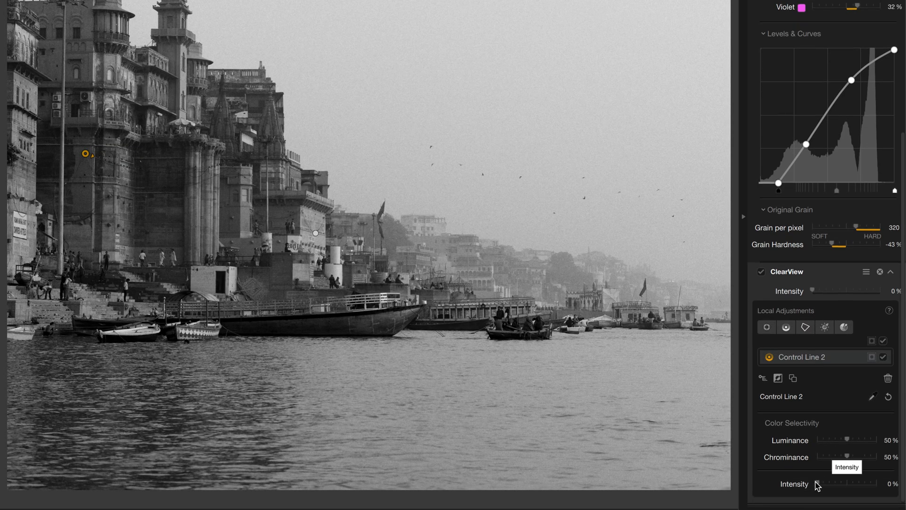
left_click_drag(820, 484, 861, 488)
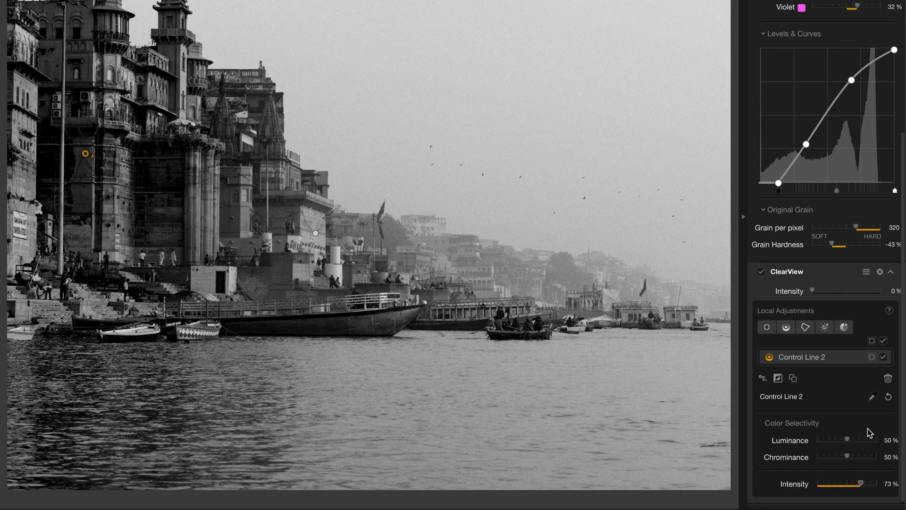
left_click(872, 358)
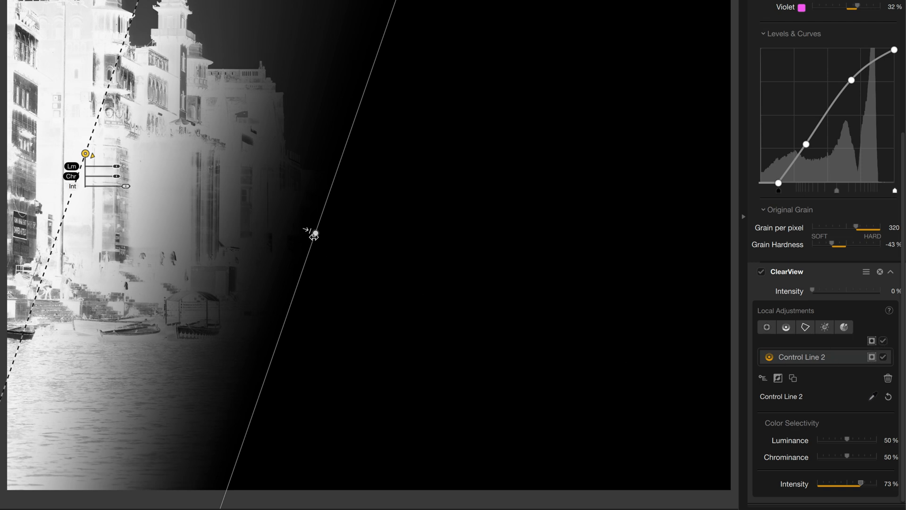
left_click_drag(315, 234, 332, 261)
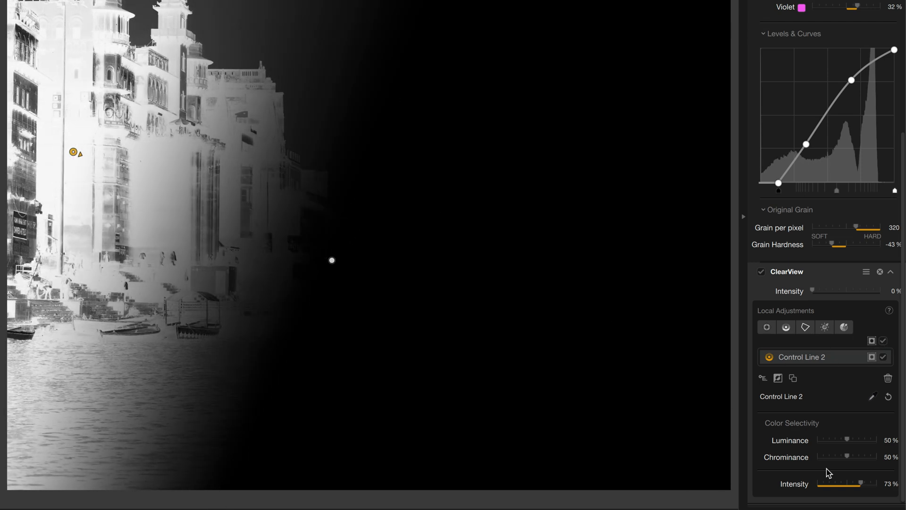
left_click(872, 357)
left_click_drag(861, 483, 837, 487)
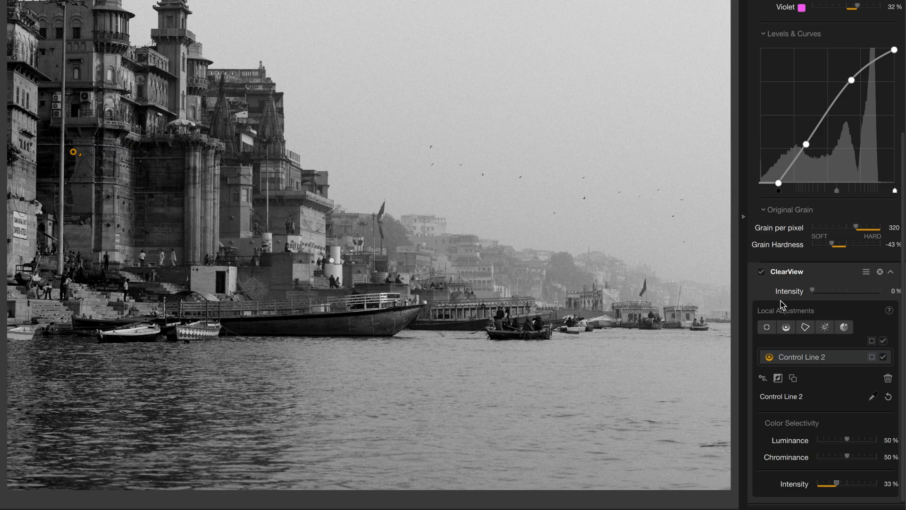
Toggle ClearView off and on twice to compare, leaving it enabled
left_click(763, 273)
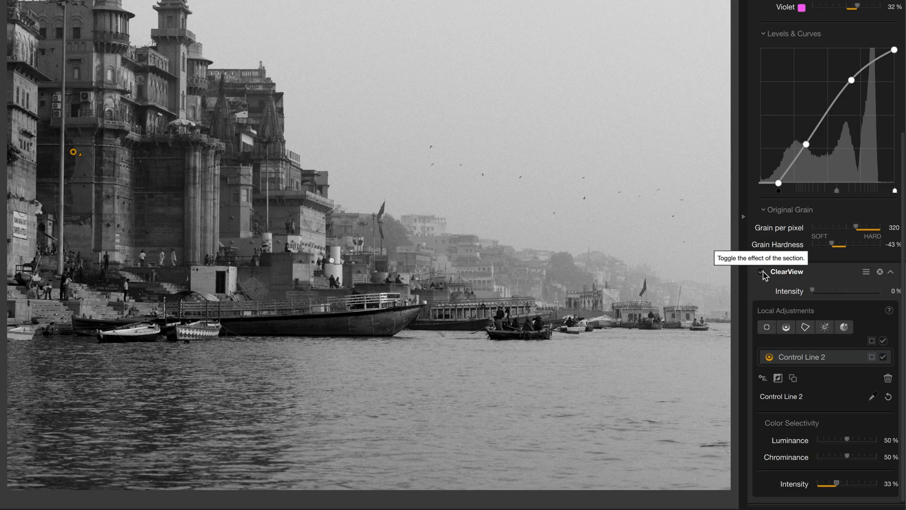
left_click(763, 273)
left_click(762, 273)
left_click(763, 273)
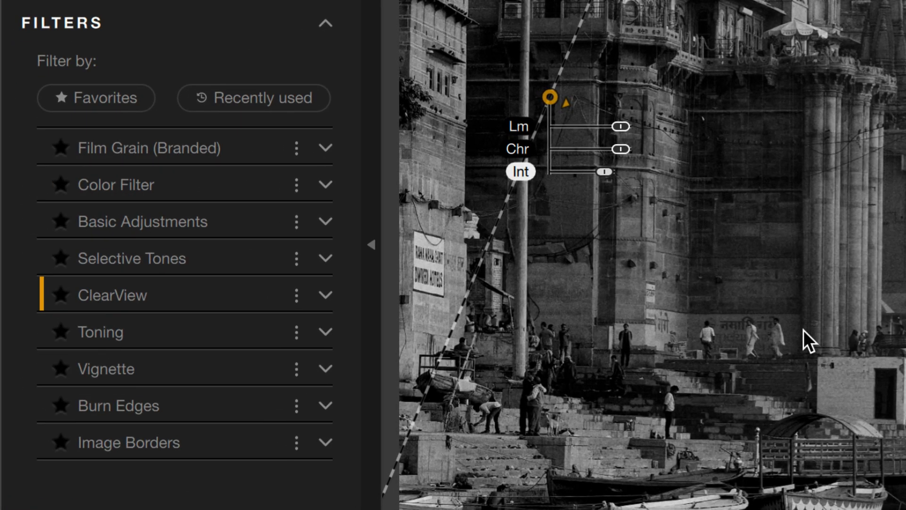
Add Selective Tones and place an elliptical control point over the large moored boat's hull
left_click(266, 259)
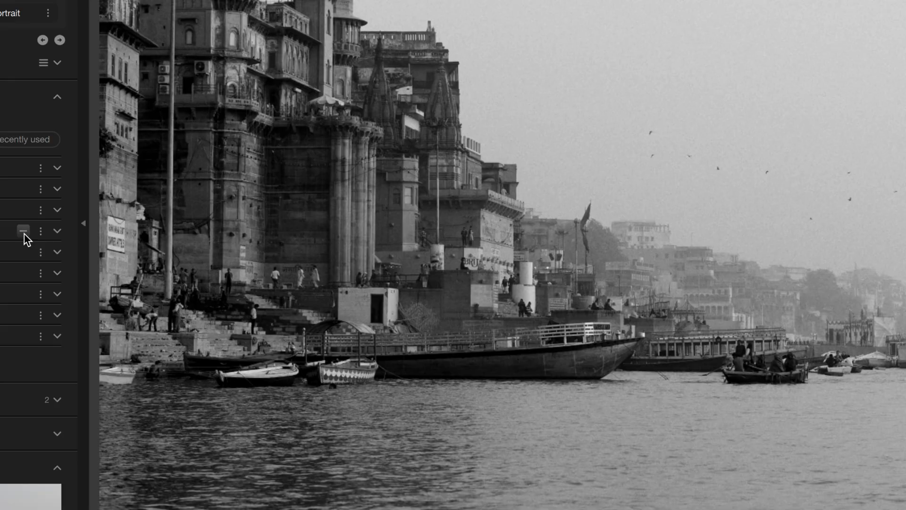
scroll(857, 407, "down", 4)
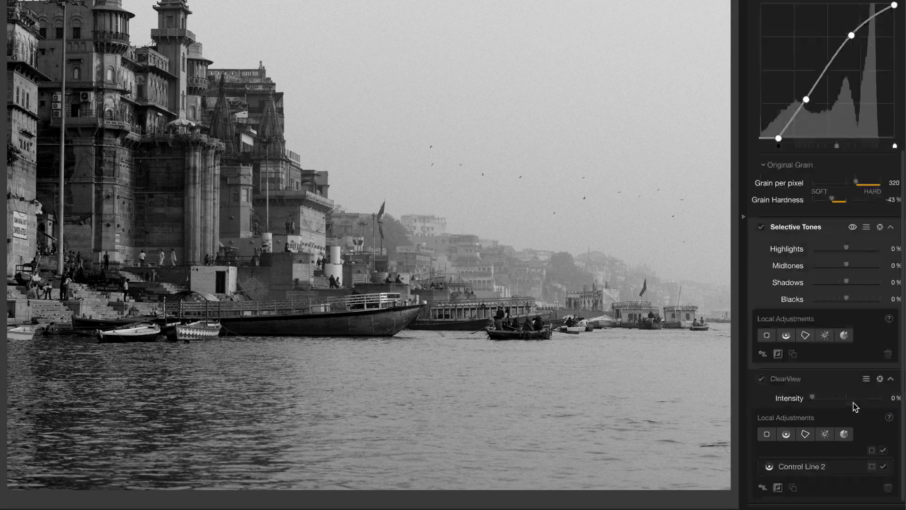
left_click(767, 336)
left_click(278, 325)
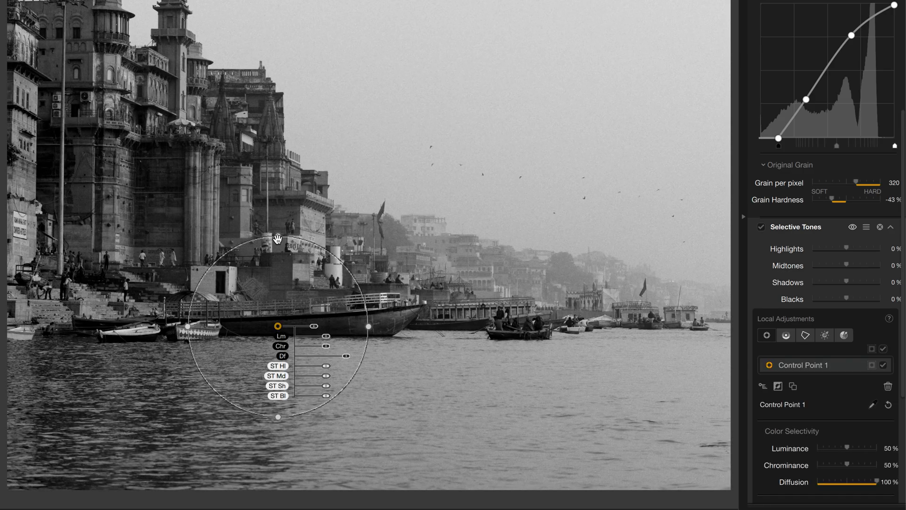
left_click_drag(278, 239, 276, 308)
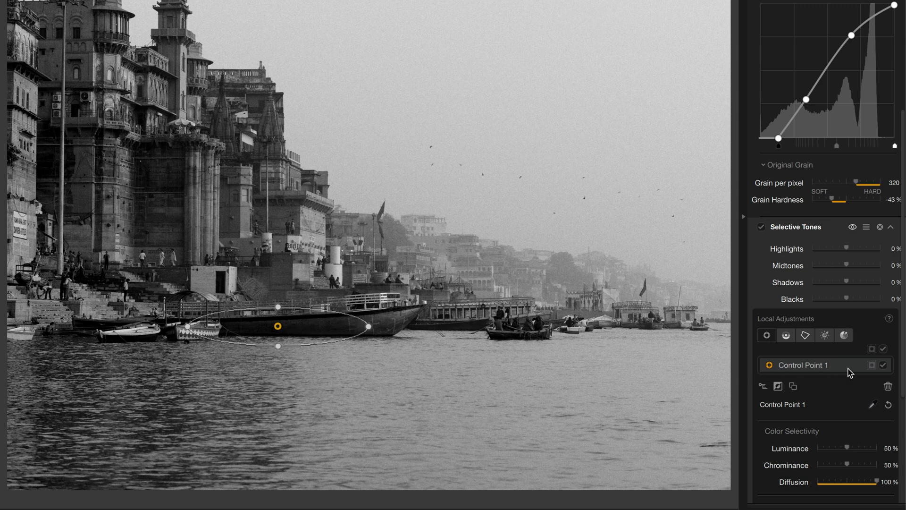
Check the control point's mask, then lift the hull's shadows to 40%
left_click(871, 366)
left_click(871, 366)
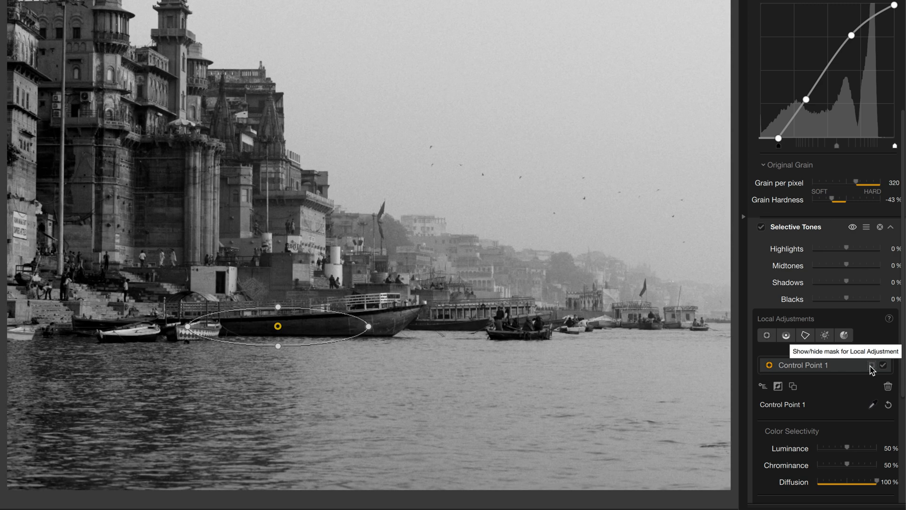
scroll(843, 401, "down", 5)
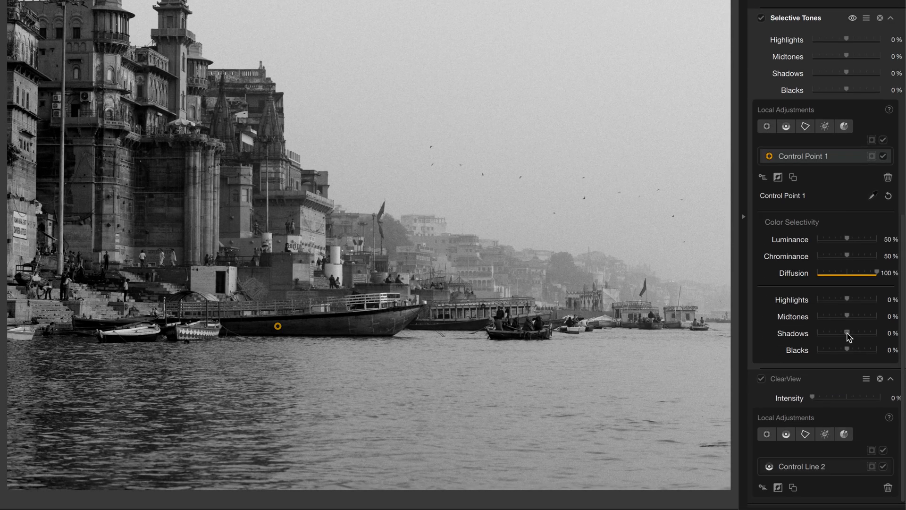
left_click_drag(847, 336, 857, 339)
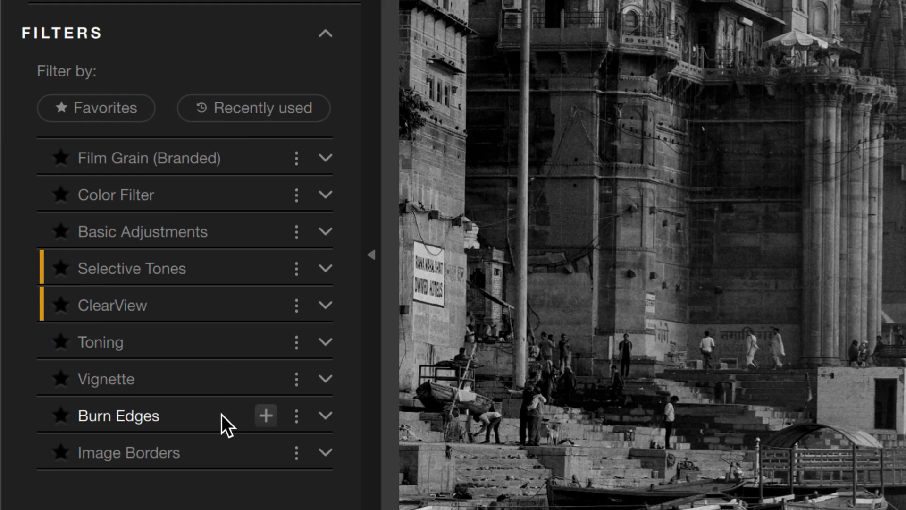
left_click(266, 453)
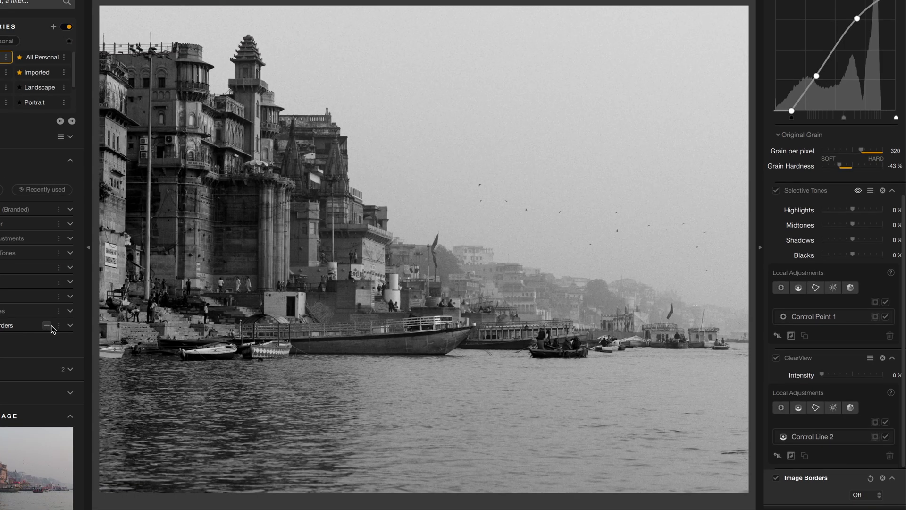
left_click(866, 425)
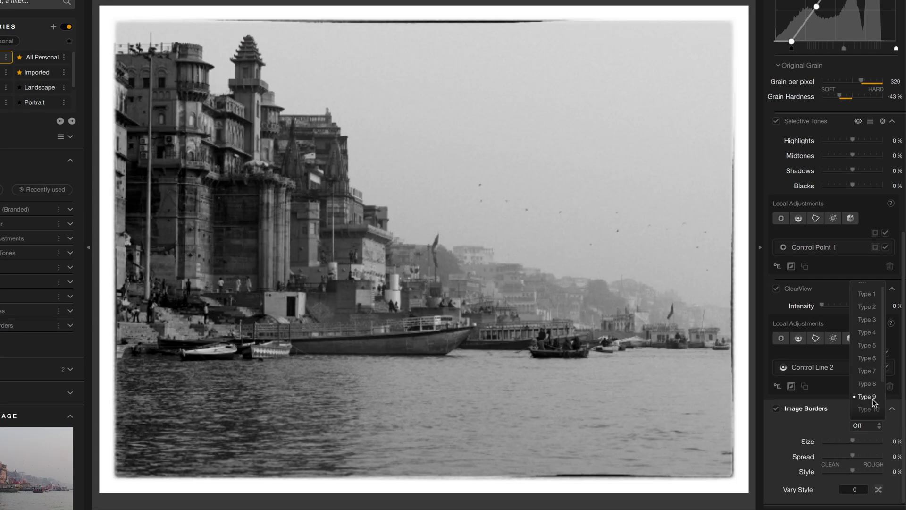
left_click(868, 307)
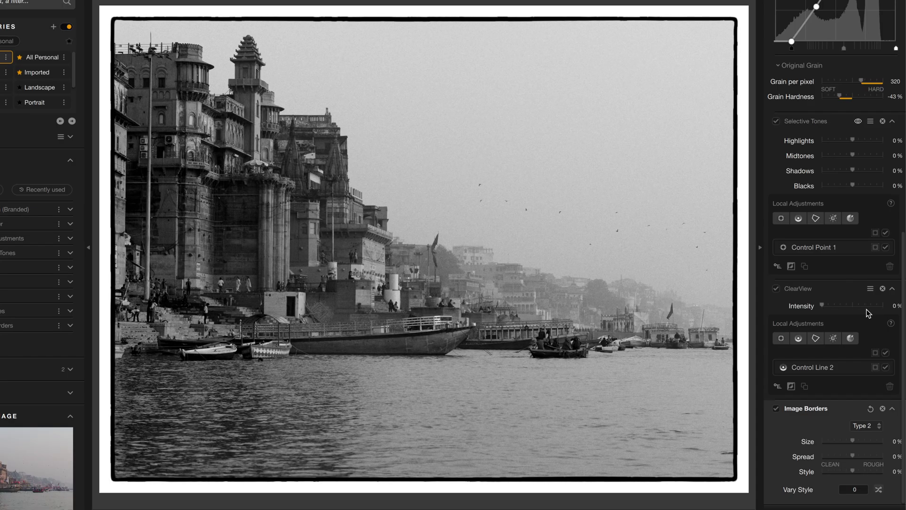
left_click_drag(847, 446, 835, 442)
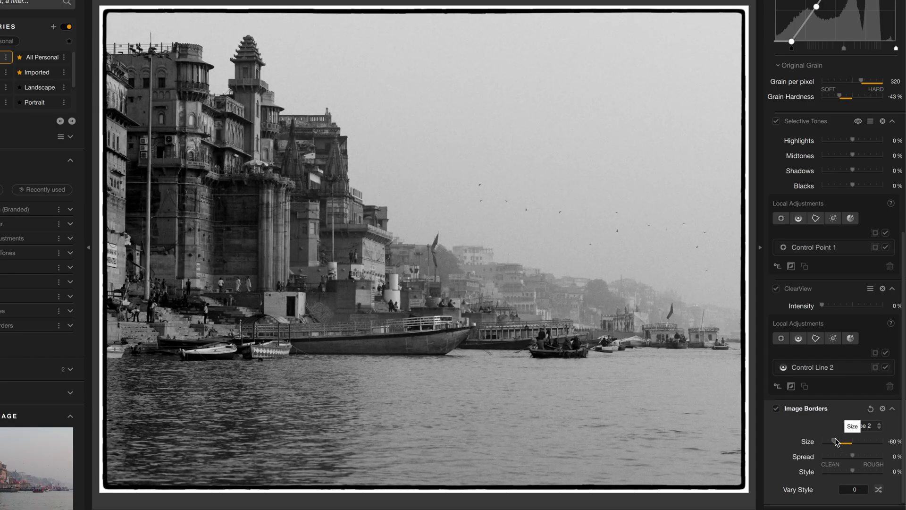
left_click(883, 408)
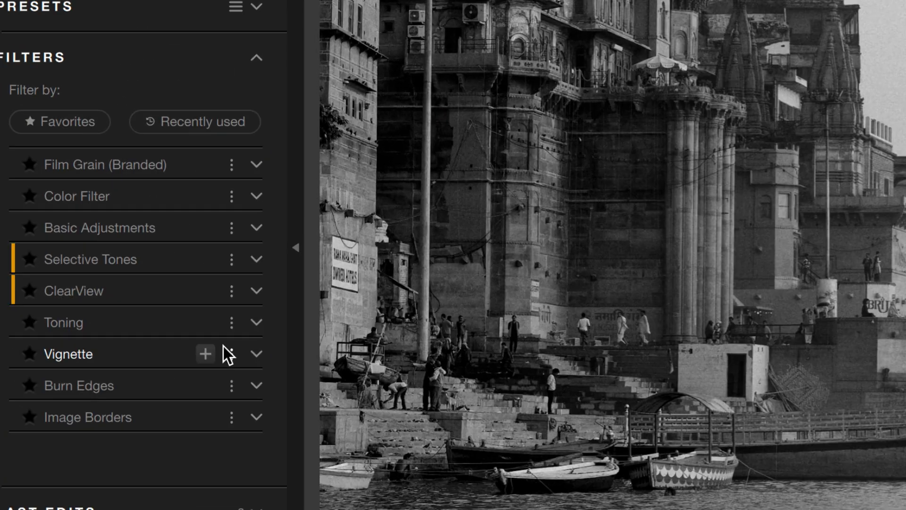
Try a Lens Falloff 2 vignette, then remove the Vignette filter
left_click(45, 296)
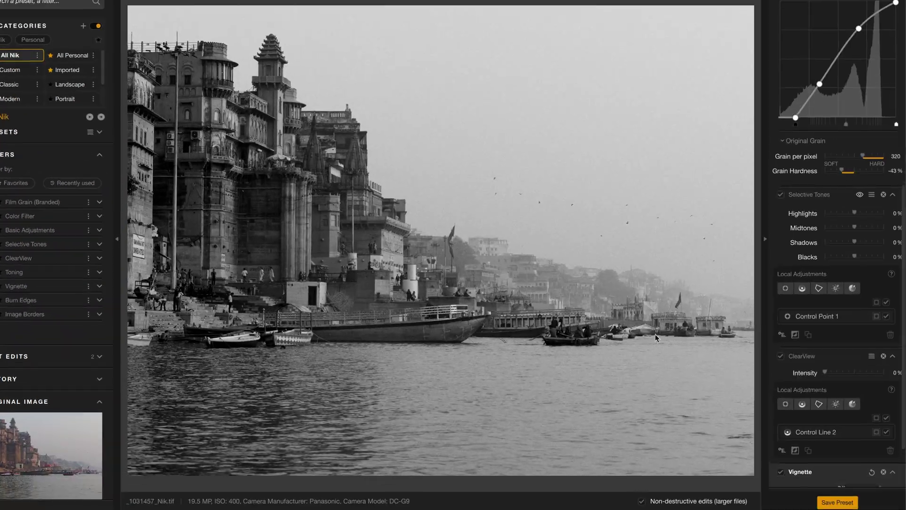
left_click(859, 420)
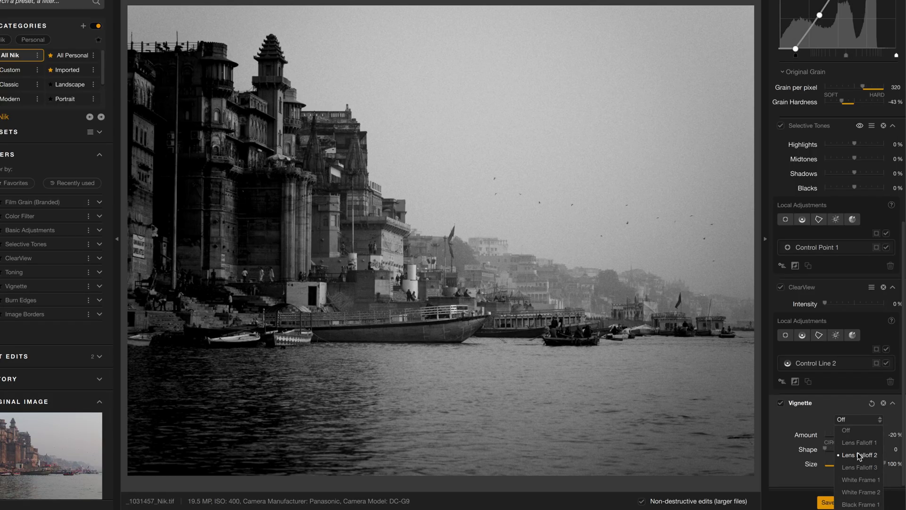
left_click(858, 453)
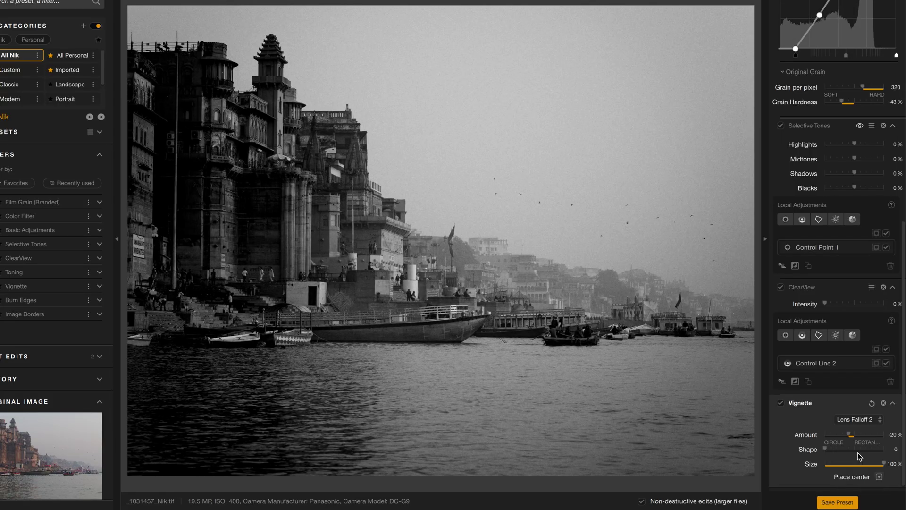
left_click(884, 403)
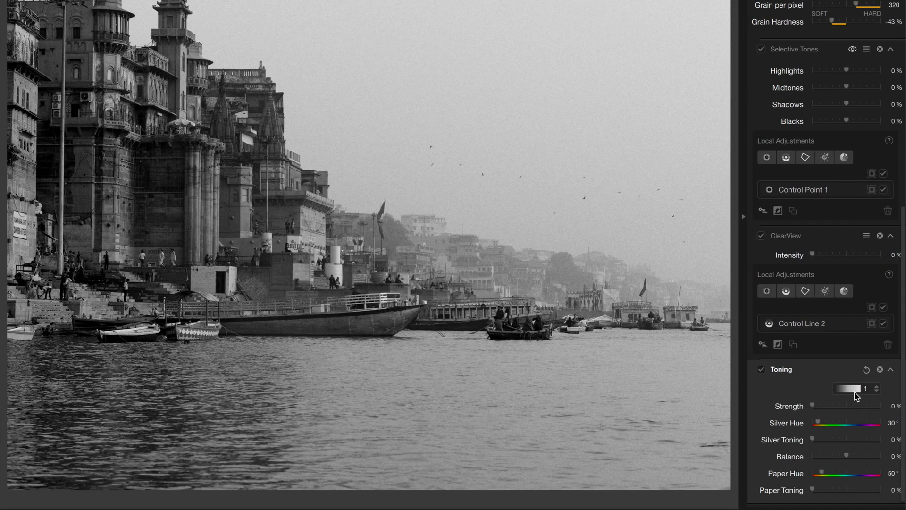
Apply Coffee toning preset 14 for a warm sepia tint at 37% strength
left_click(854, 392)
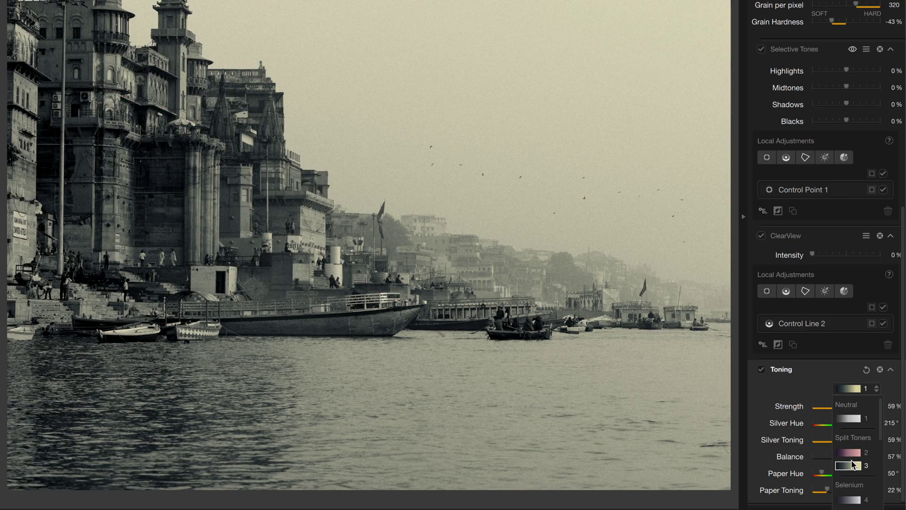
scroll(852, 501, "down", 5)
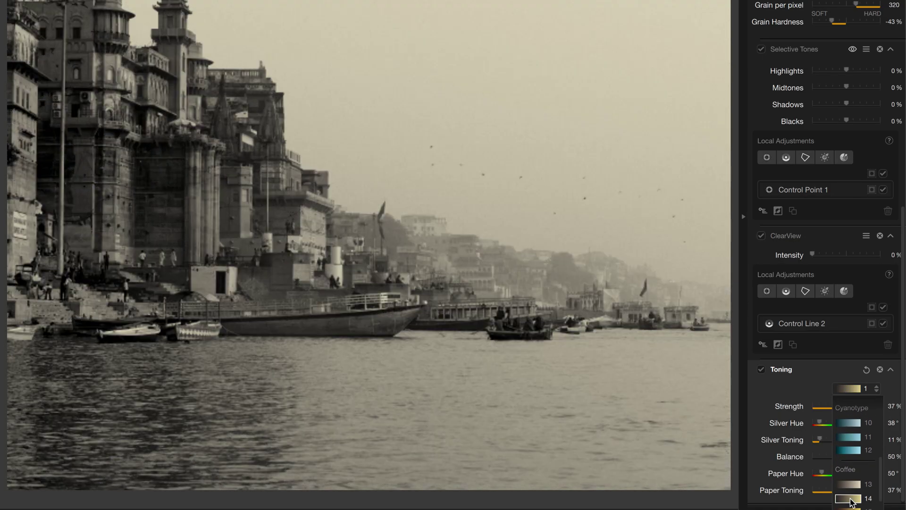
left_click(850, 498)
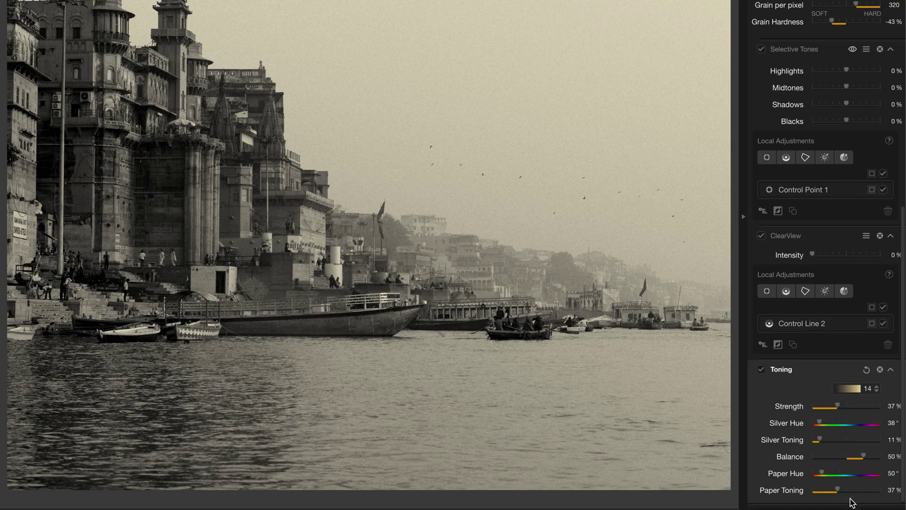